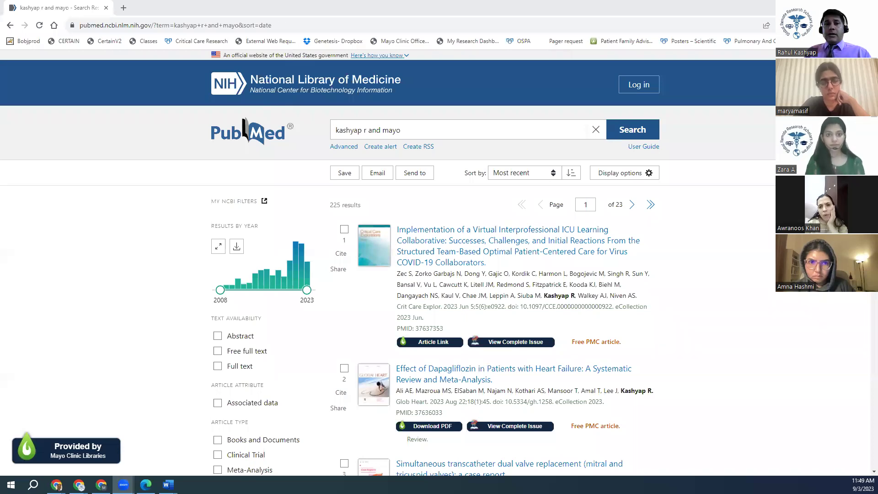
Replace the old query with 'Sepsis or septic shock or severe sepsis' and run the search.
drag(418, 132, 315, 133)
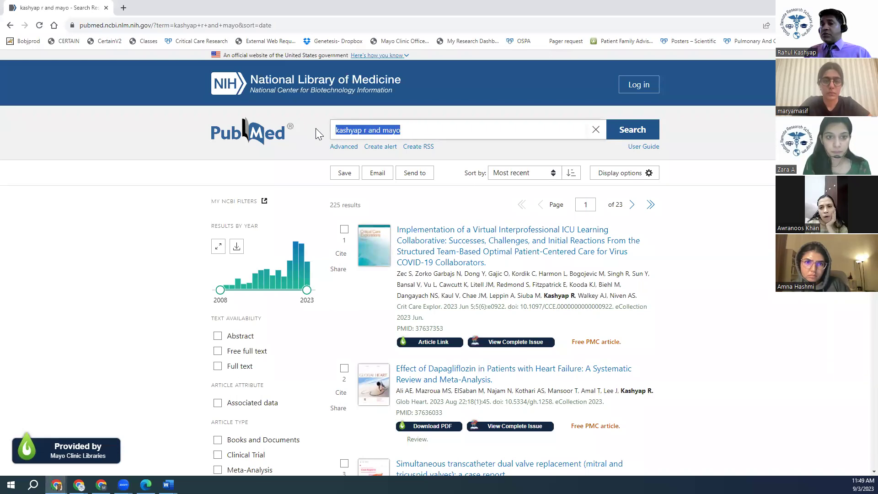
text(Sepsis or s)
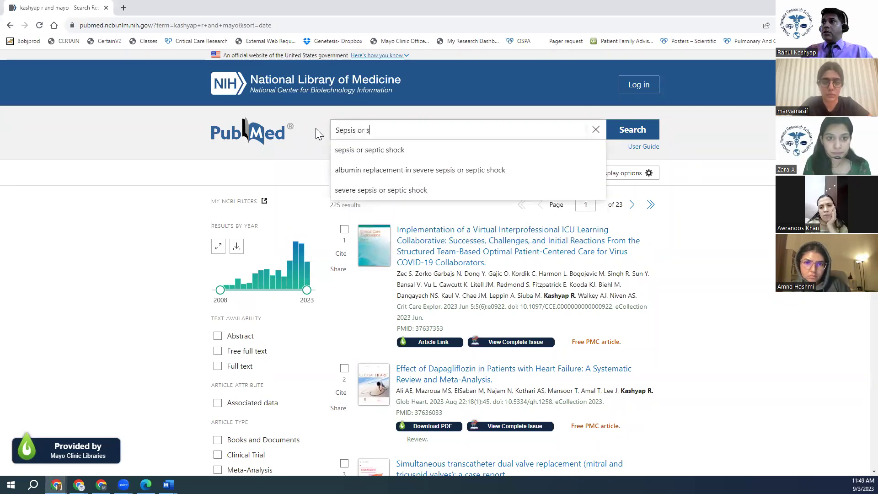
text(eptic shock or )
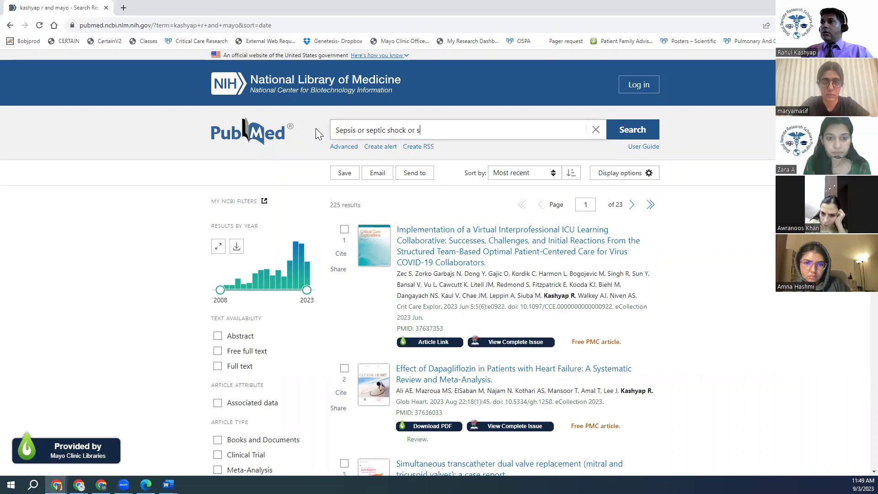
text(severe)
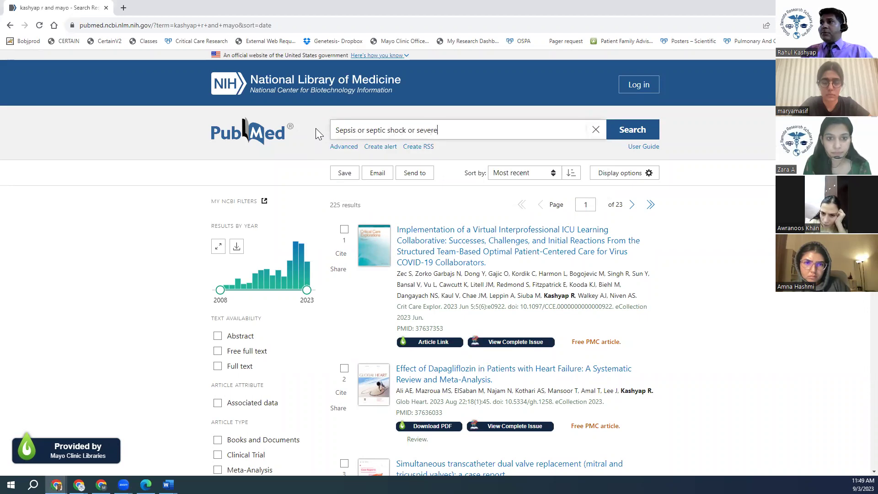
text( sepsis)
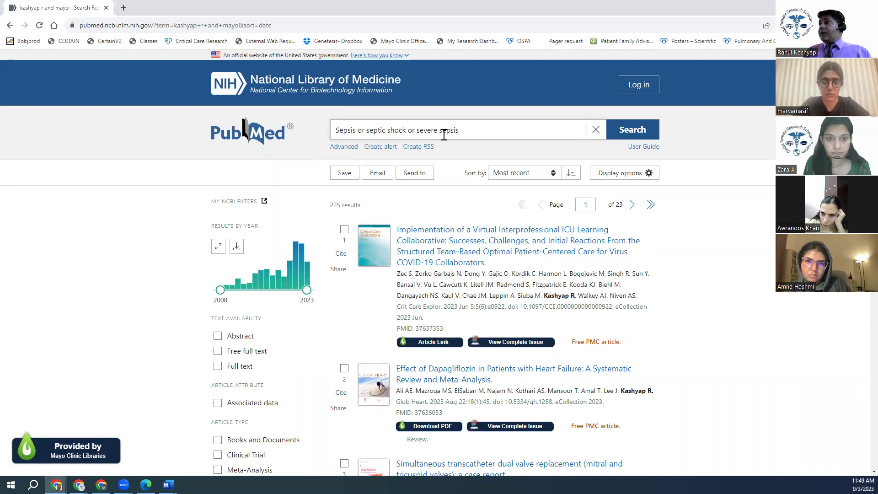
click(635, 132)
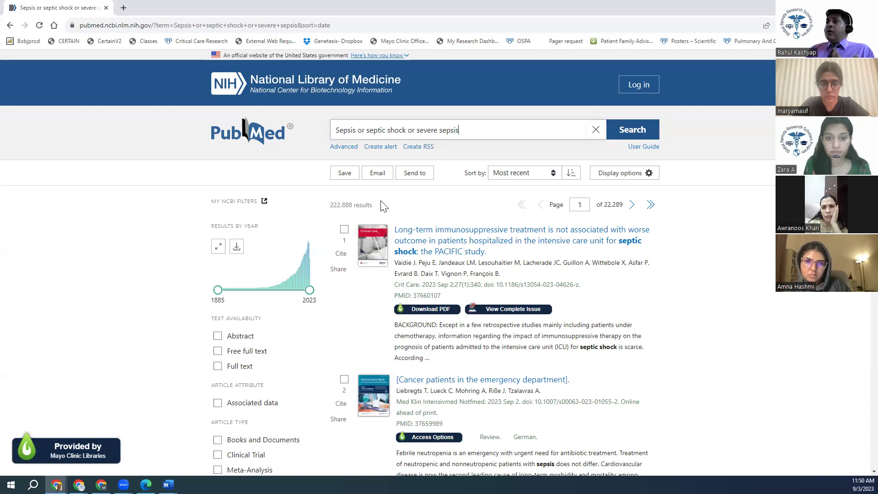
Filter sepsis results to the last 10 years, Clinical Trial and Randomized Controlled Trial (2,954 results).
scroll(290, 288, down, 4)
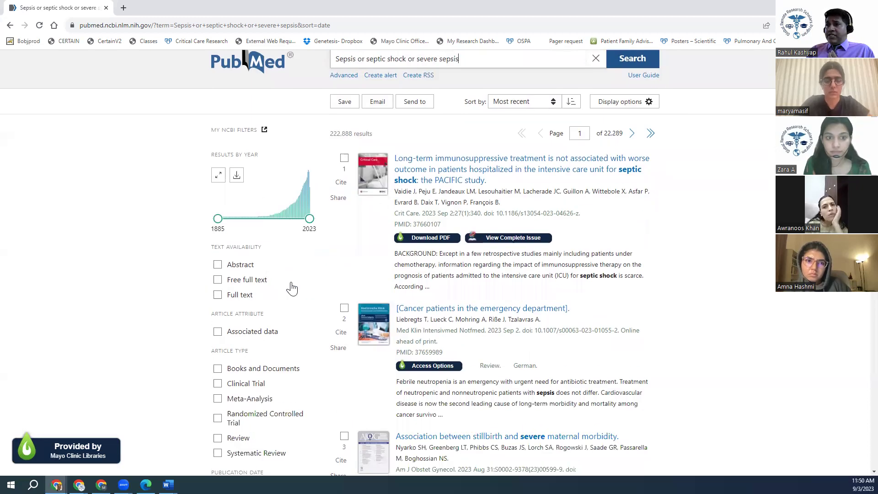
click(219, 418)
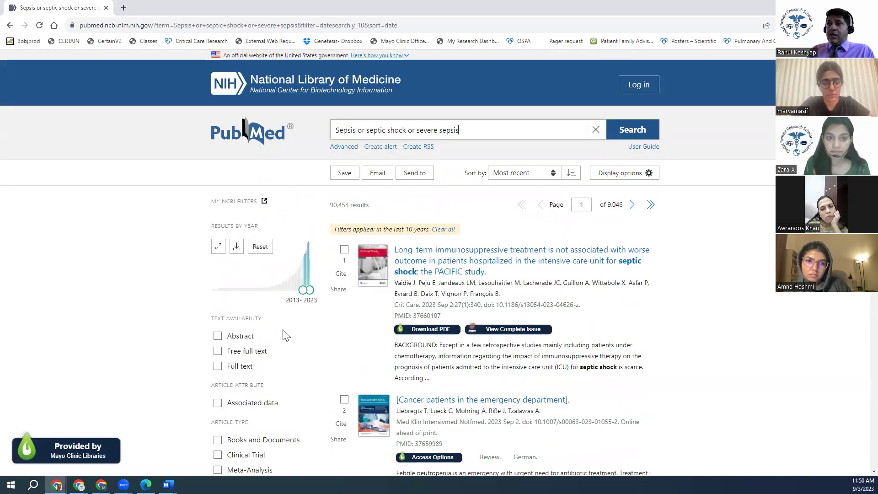
scroll(285, 335, down, 2)
click(218, 349)
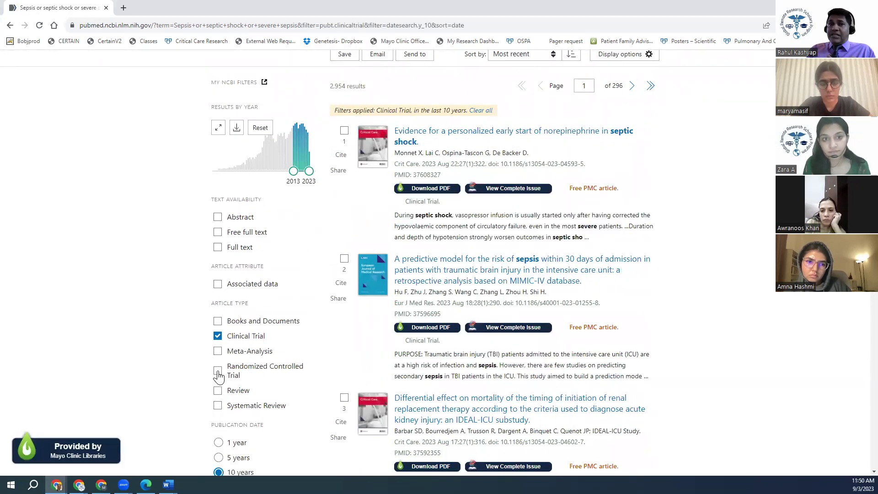
click(217, 371)
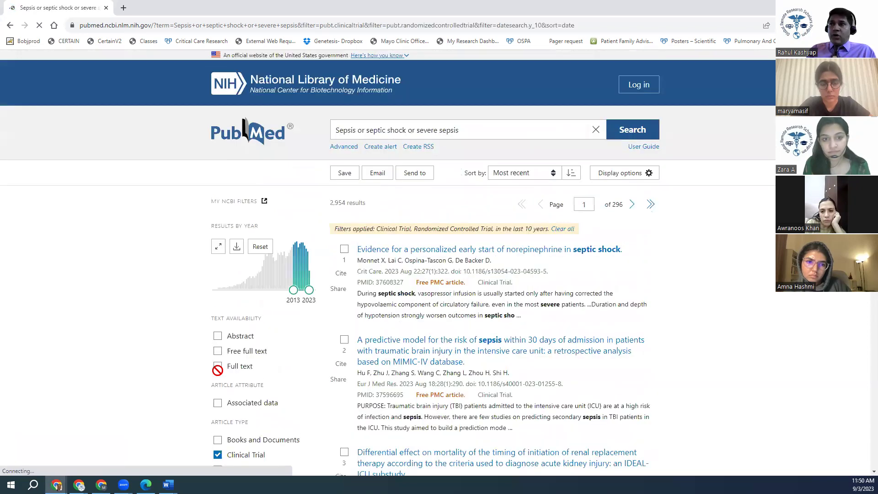
scroll(218, 370, down, 1)
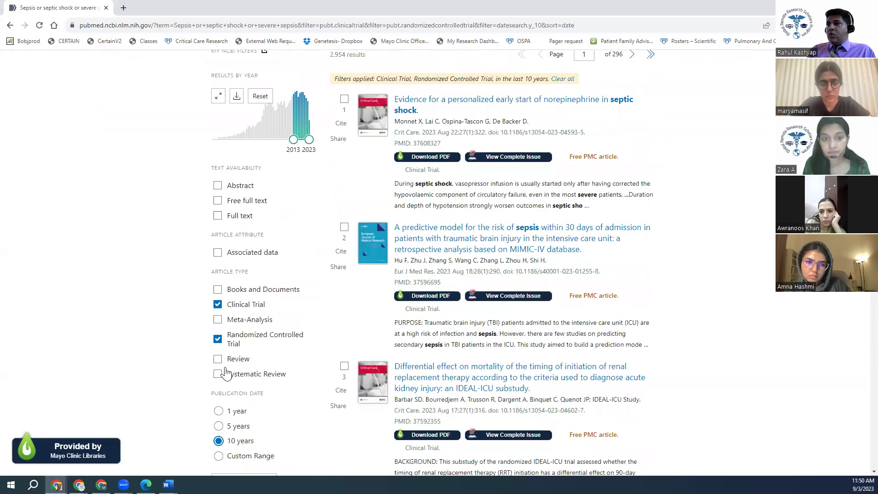
scroll(192, 280, up, 2)
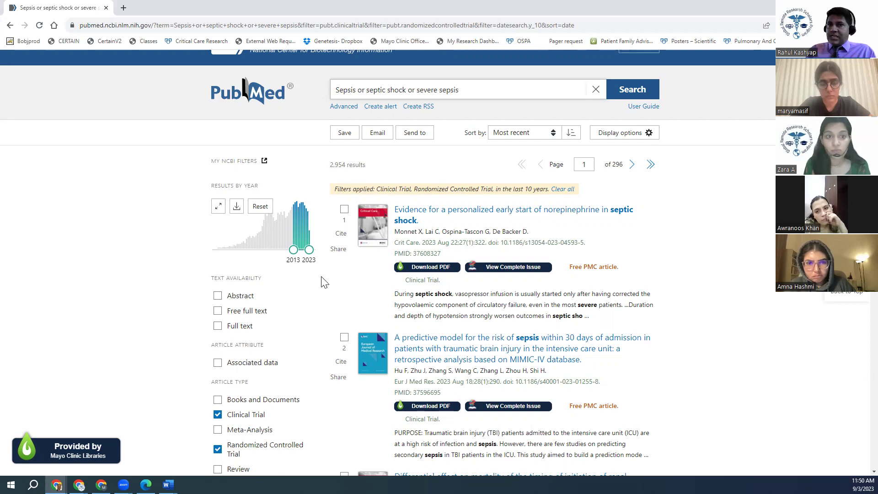
scroll(322, 281, down, 2)
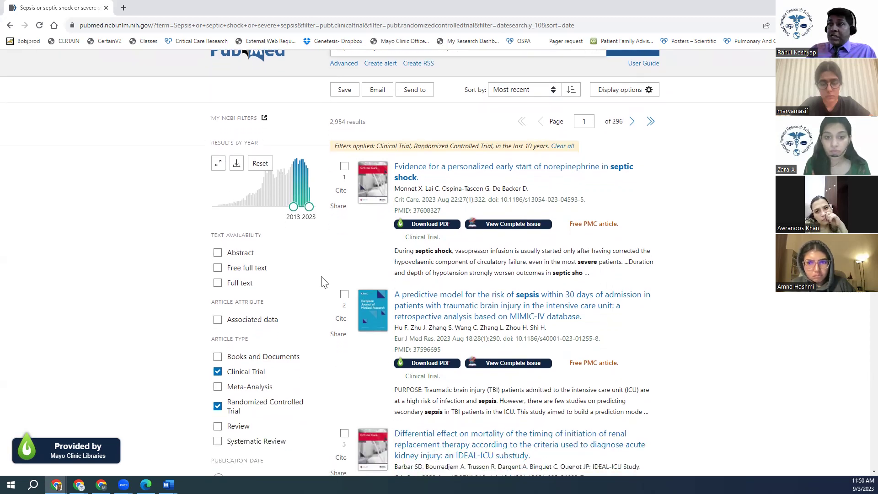
scroll(323, 281, down, 3)
scroll(323, 280, up, 2)
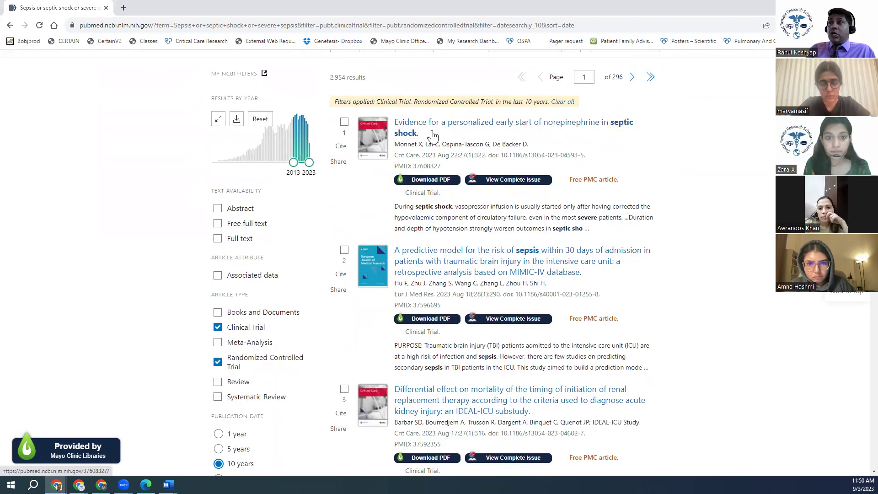
scroll(432, 135, up, 3)
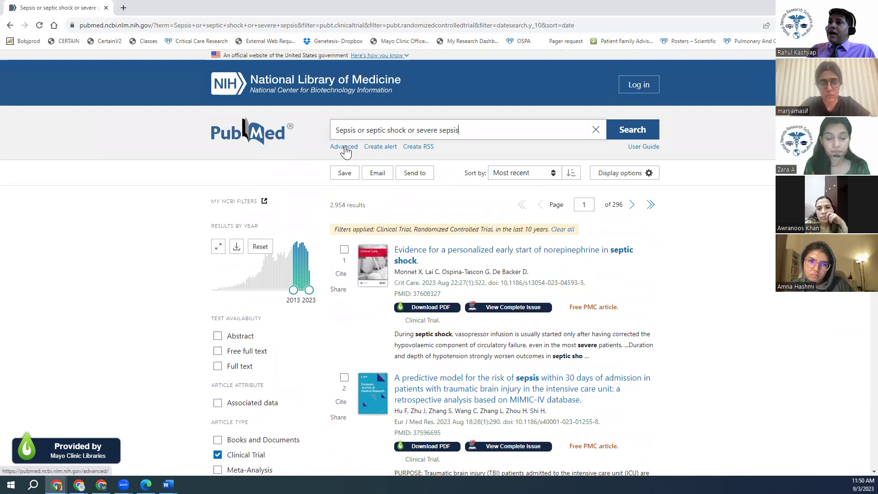
In Advanced Search, add 'Sepsis or septic shock or severe sepsis' as Title/Abstract terms to the query box.
click(344, 147)
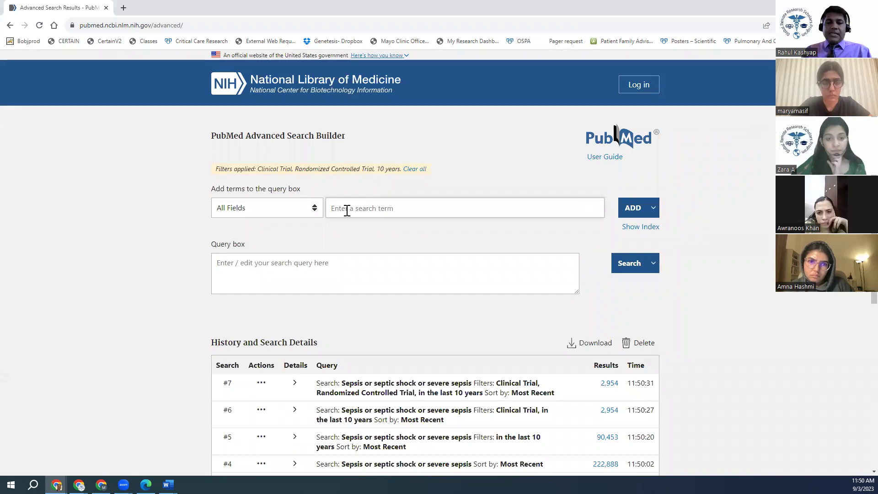
text(Sepsis or se)
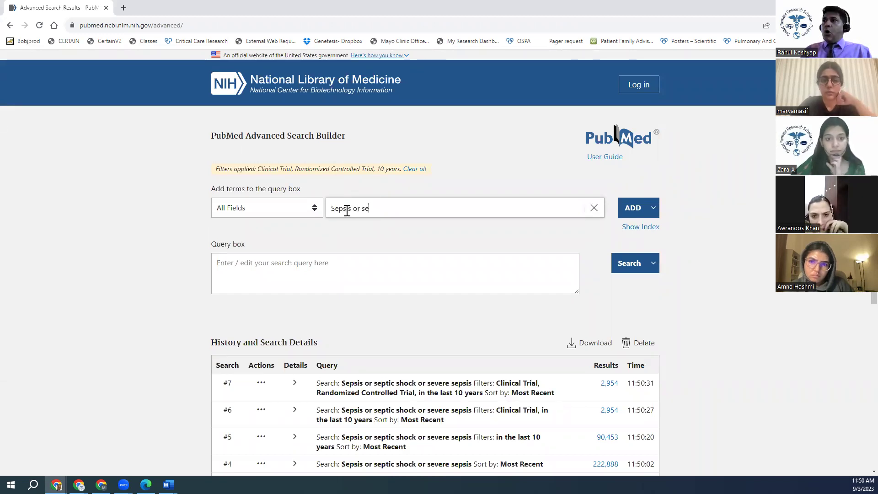
text(ptic shock)
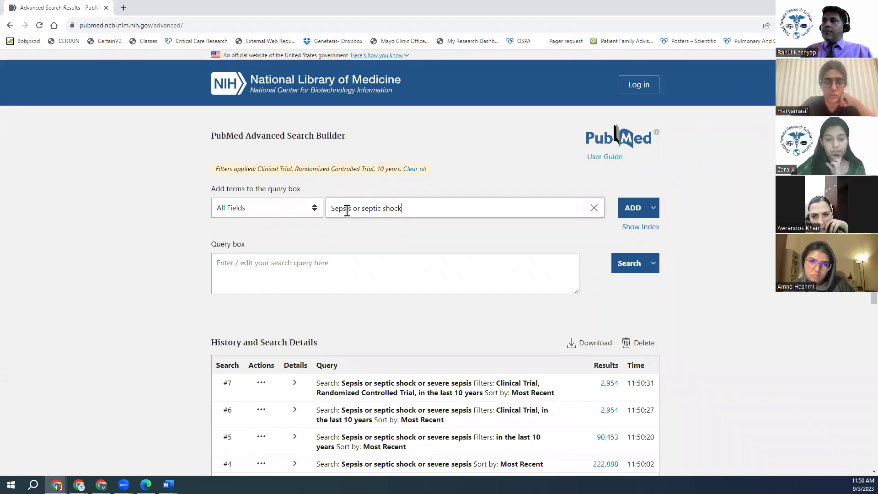
text( or severe sp)
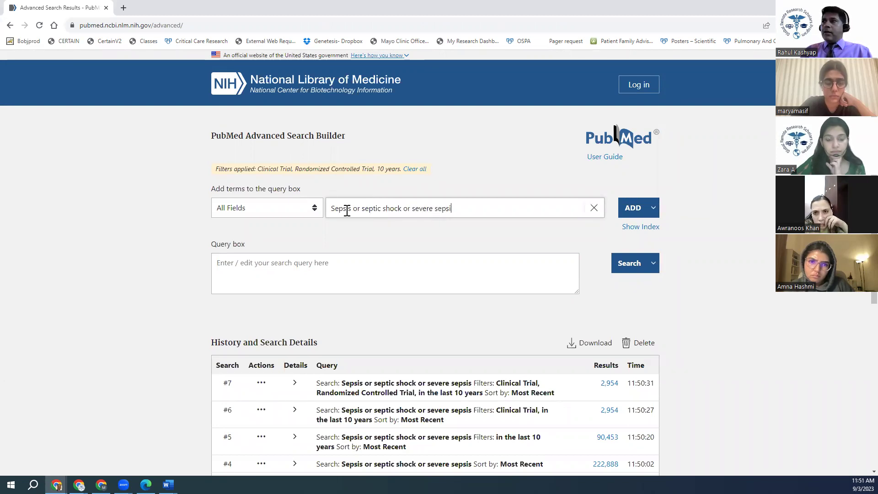
click(313, 210)
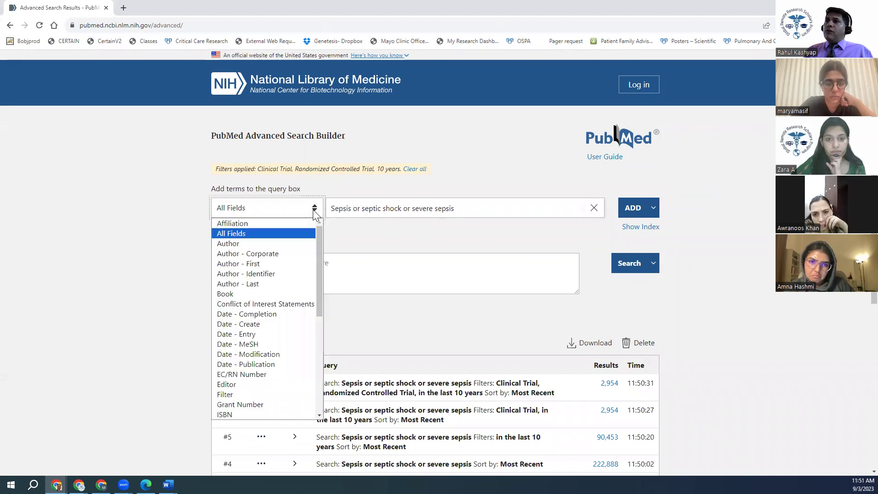
scroll(309, 351, down, 5)
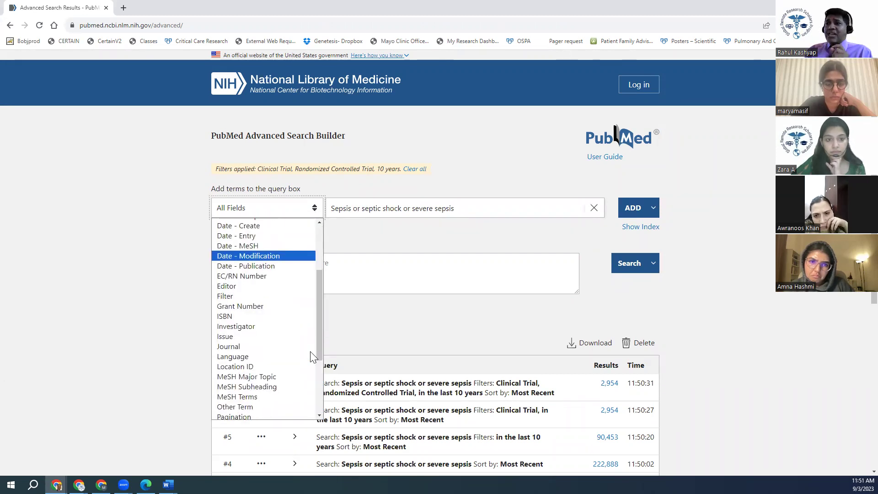
scroll(310, 352, down, 1)
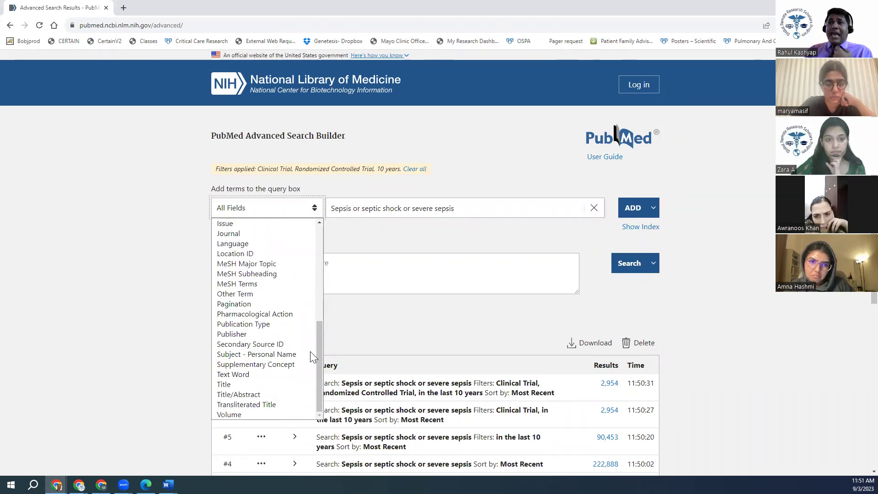
click(254, 396)
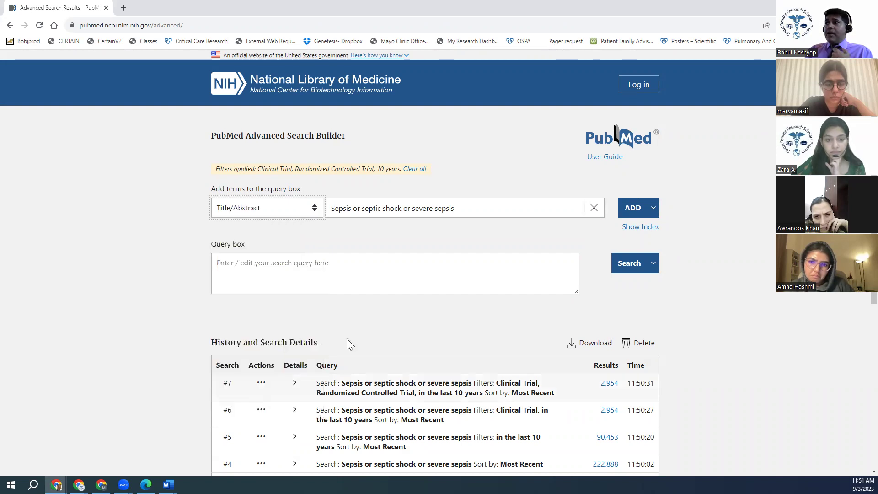
click(657, 211)
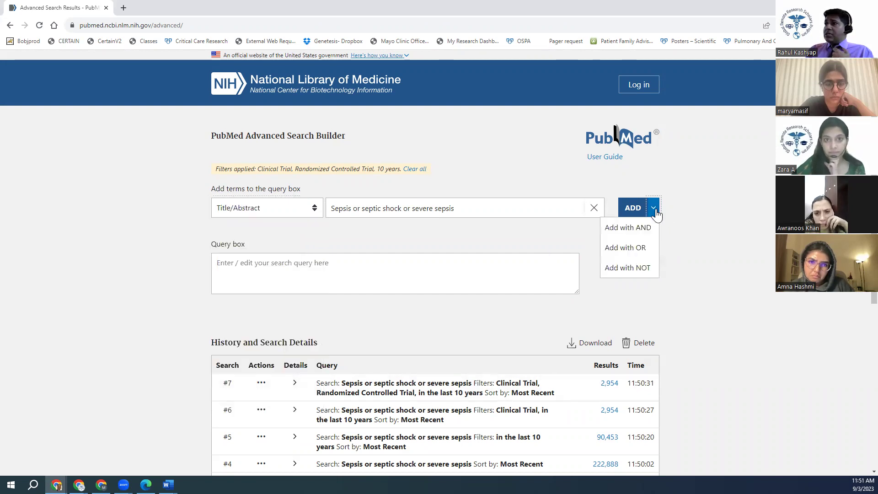
click(632, 208)
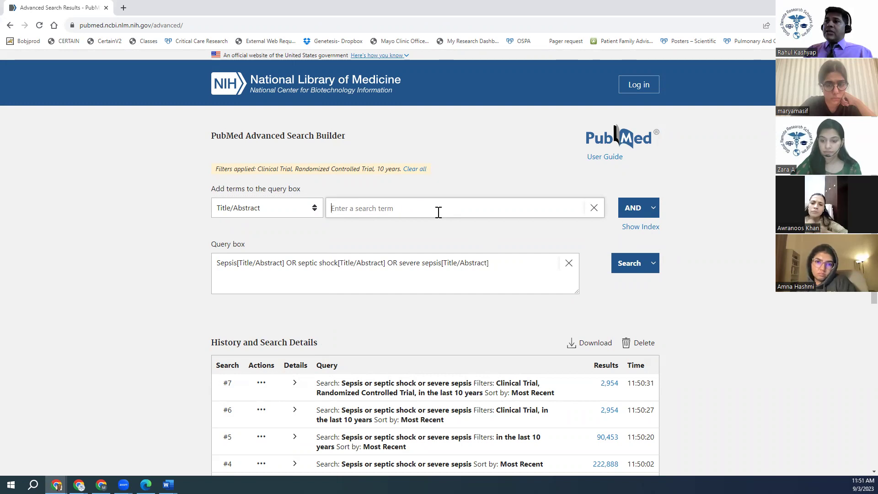
AND 'Ringer lactate or normal saline' in Title/Abstract onto the sepsis query.
text(Ringer le)
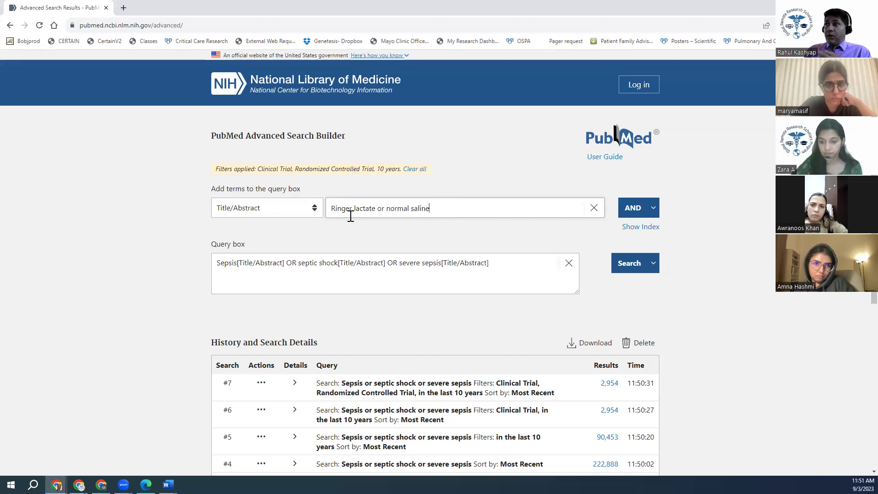
click(647, 211)
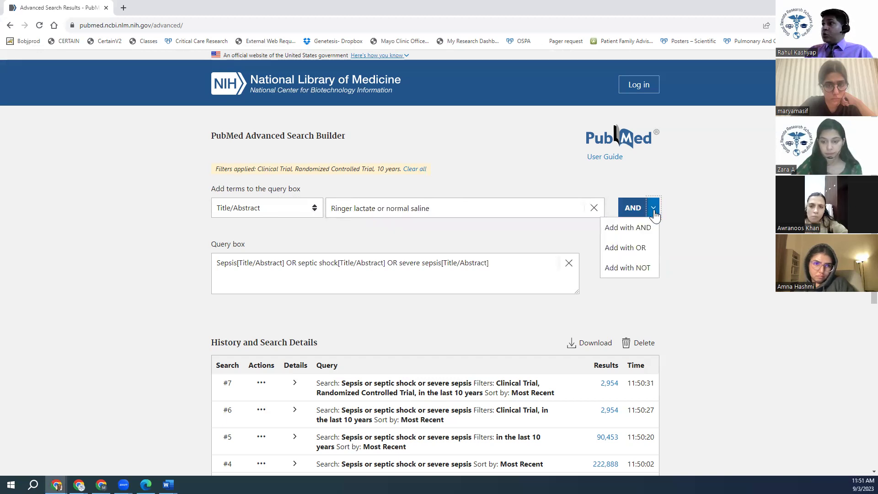
click(640, 228)
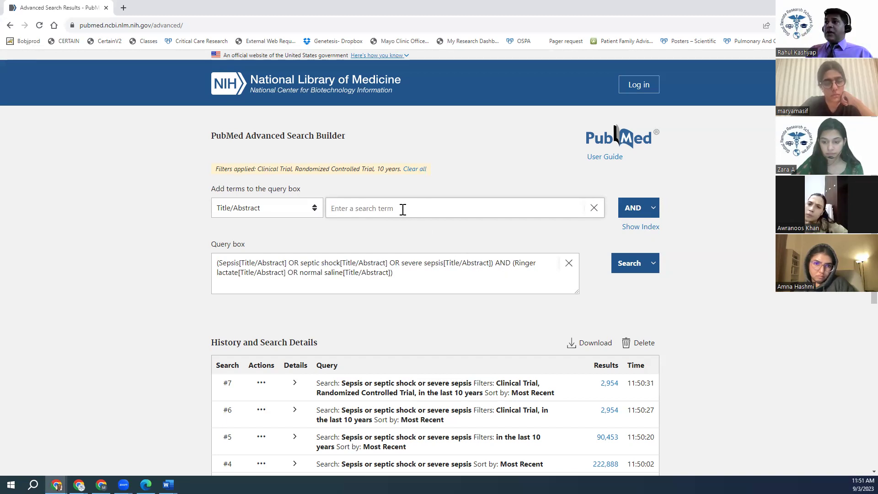
AND 'mortality or hospital death or ICU death' in Title/Abstract onto the query.
text(mo)
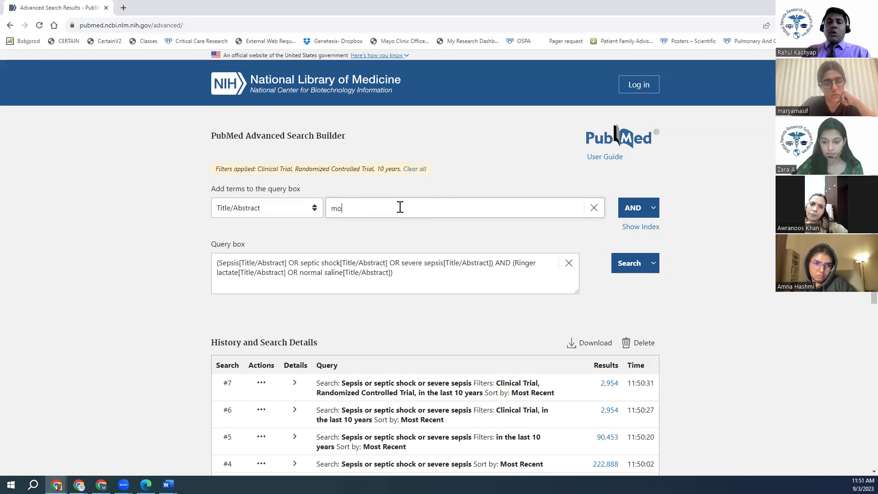
text(rtalit)
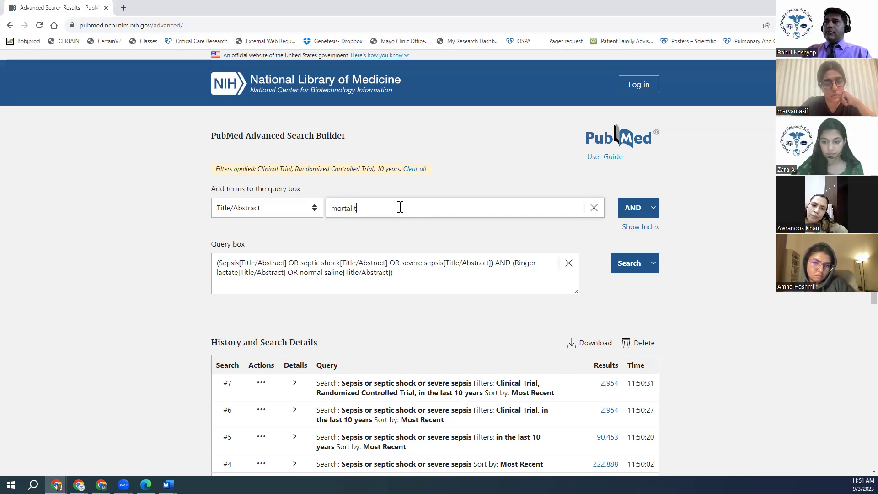
text(y )
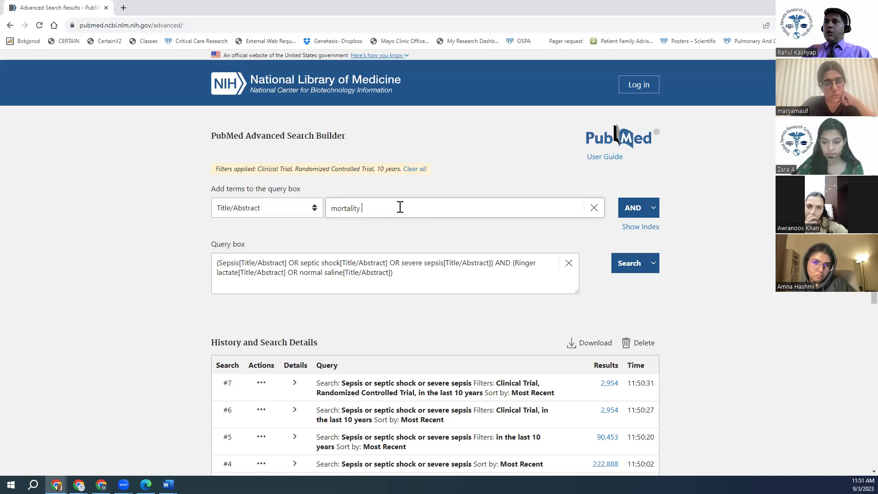
text(or hospital d)
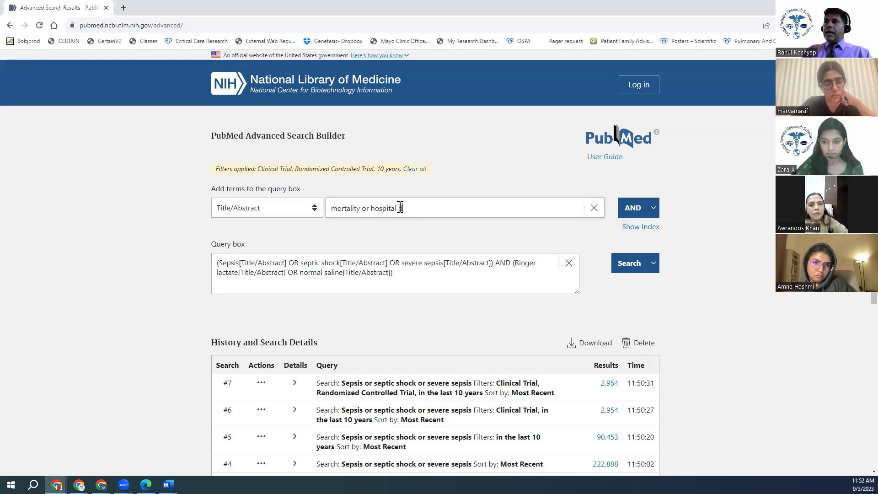
text(eath or ICU death)
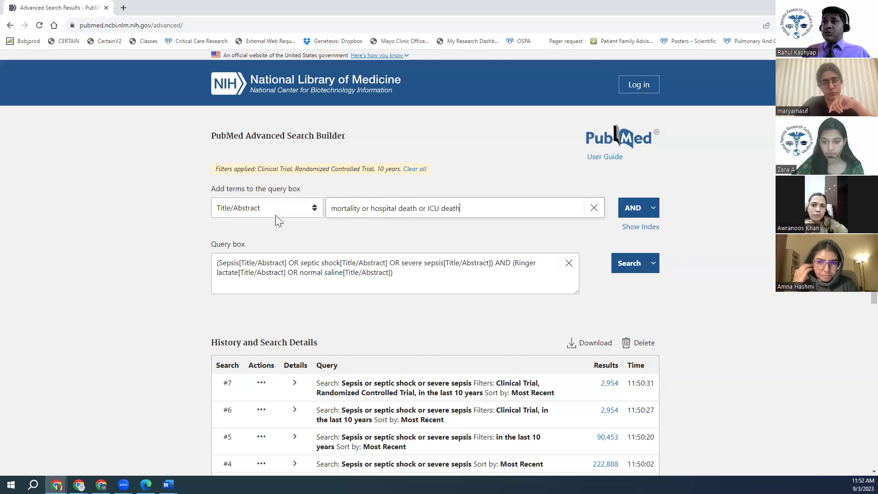
click(311, 209)
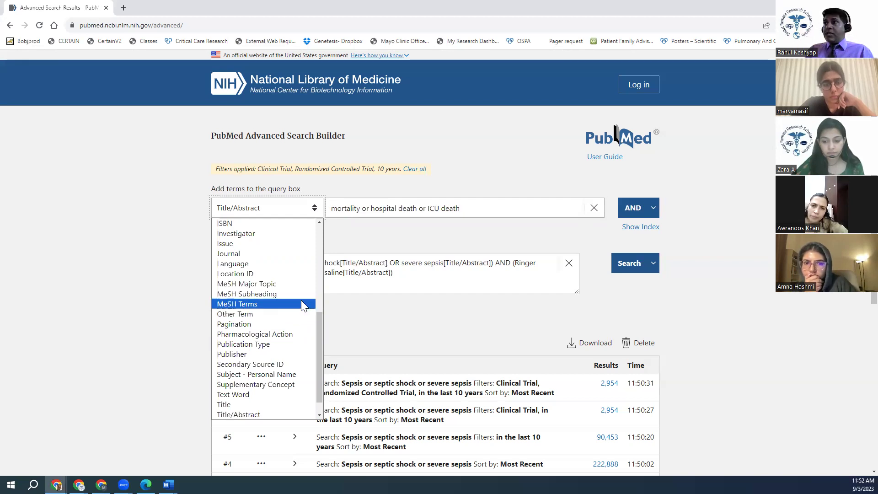
click(468, 231)
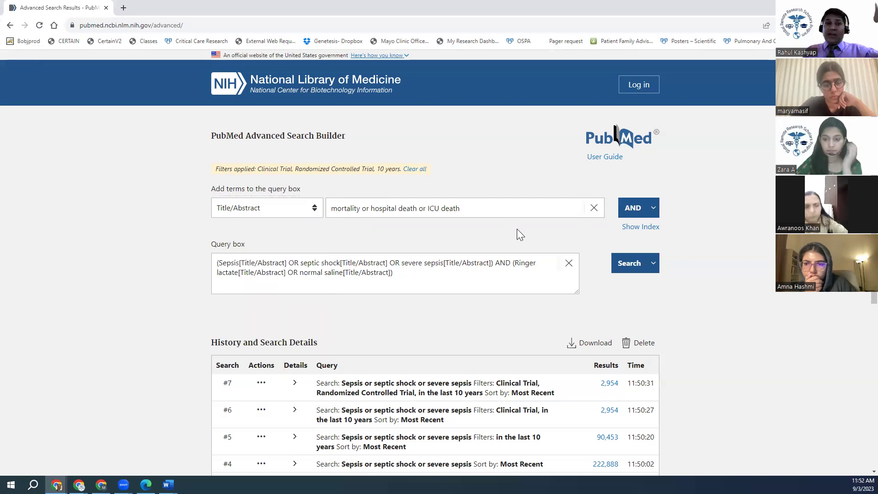
click(653, 208)
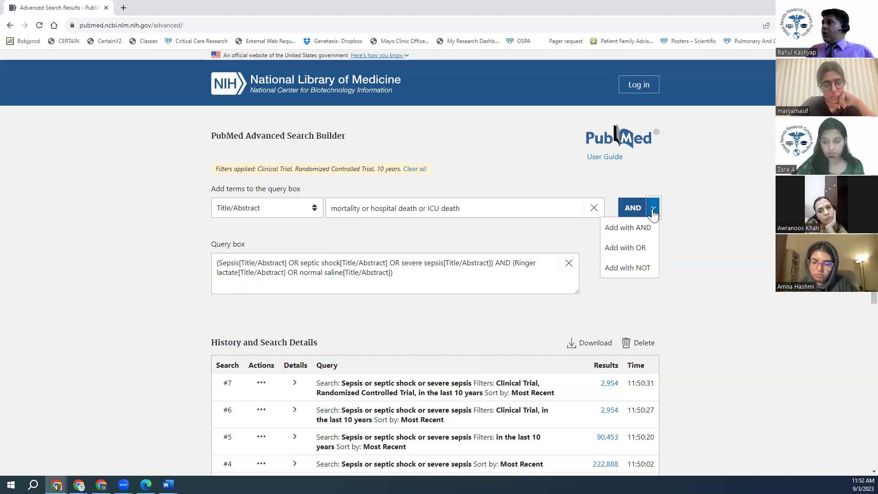
click(653, 209)
click(652, 209)
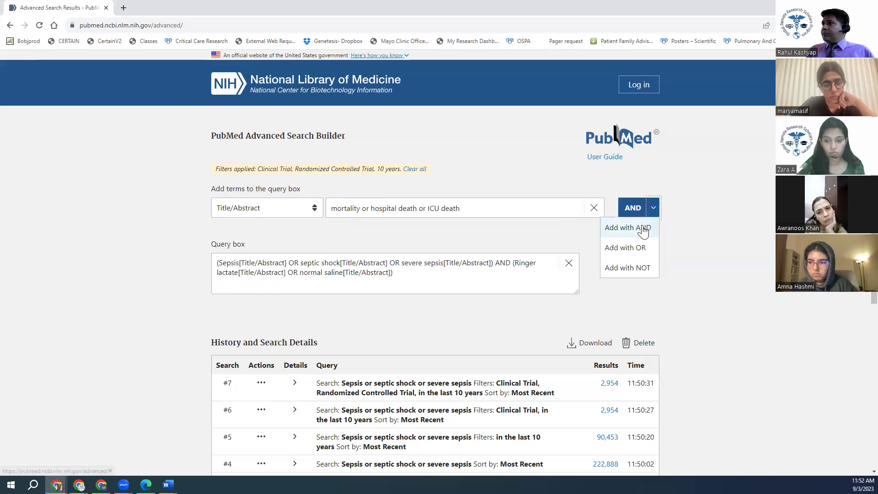
click(627, 227)
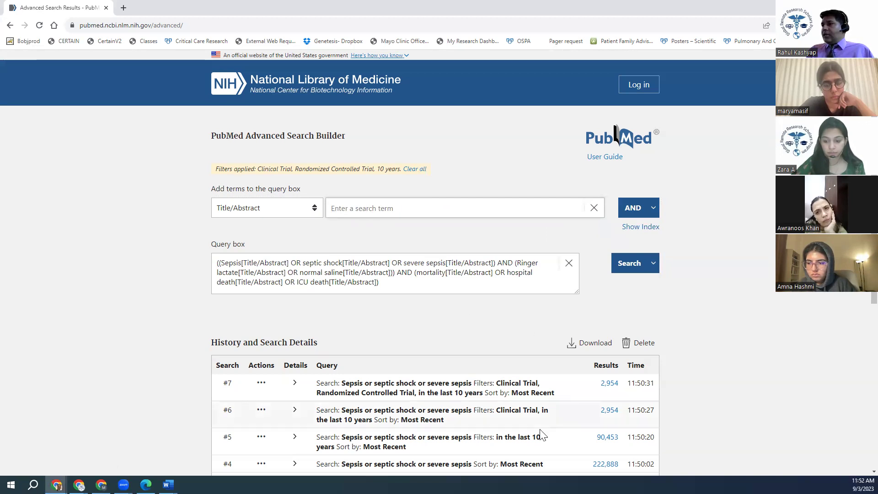
scroll(541, 432, down, 1)
scroll(560, 421, up, 1)
scroll(559, 420, up, 1)
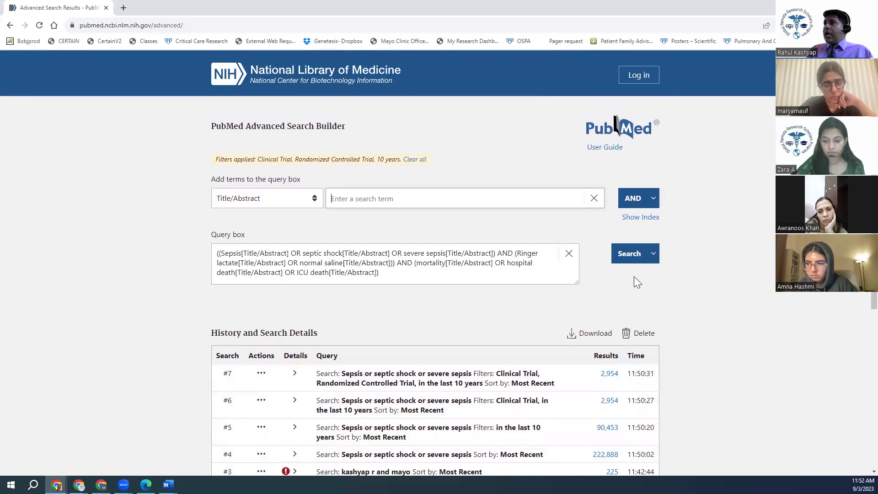
Run the combined query and remove the Clinical Trial and Randomized Controlled Trial filters, leaving 92 results.
click(628, 255)
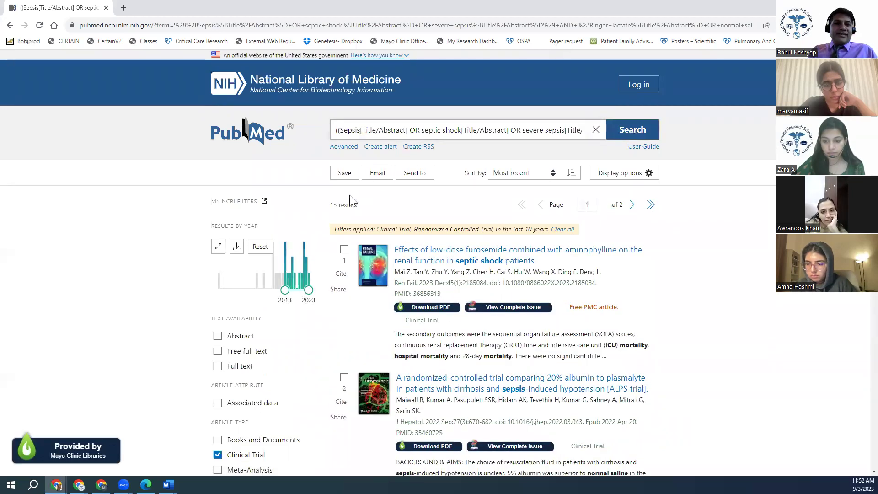
scroll(350, 201, down, 3)
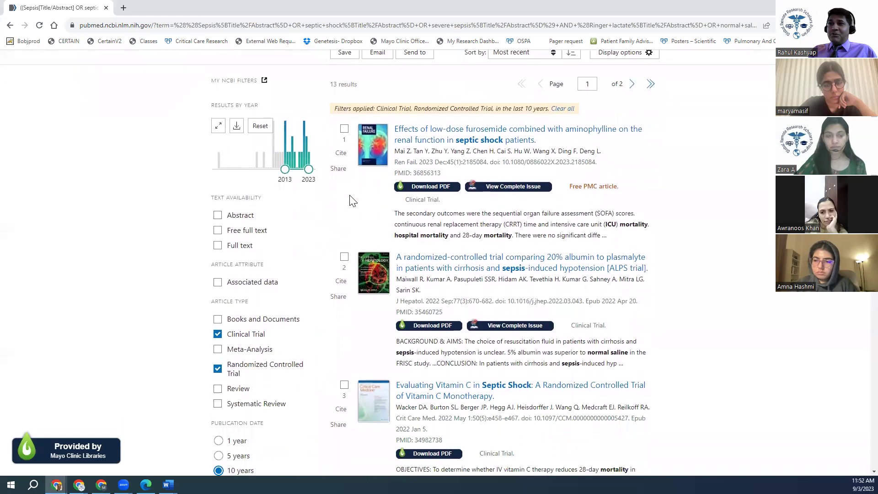
click(218, 333)
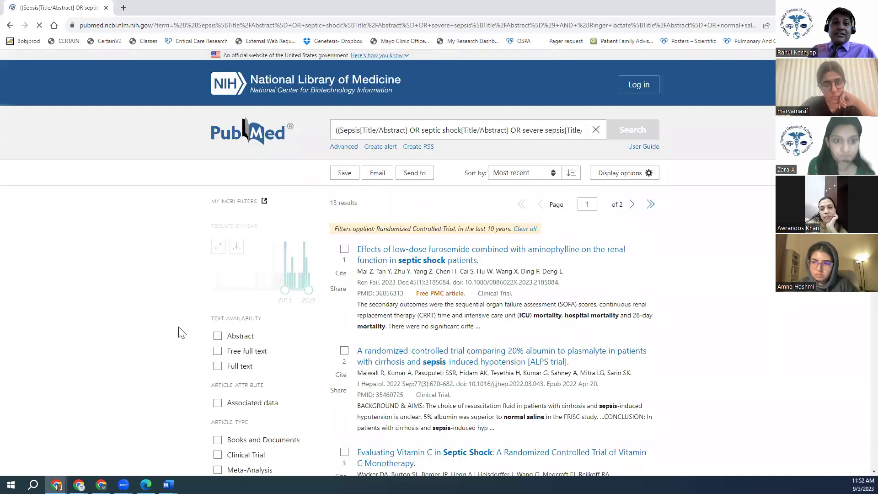
scroll(182, 332, down, 3)
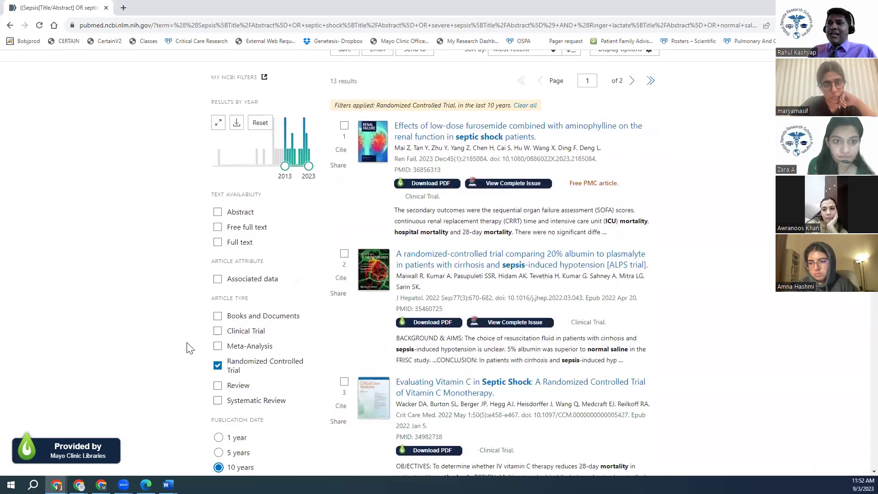
click(217, 366)
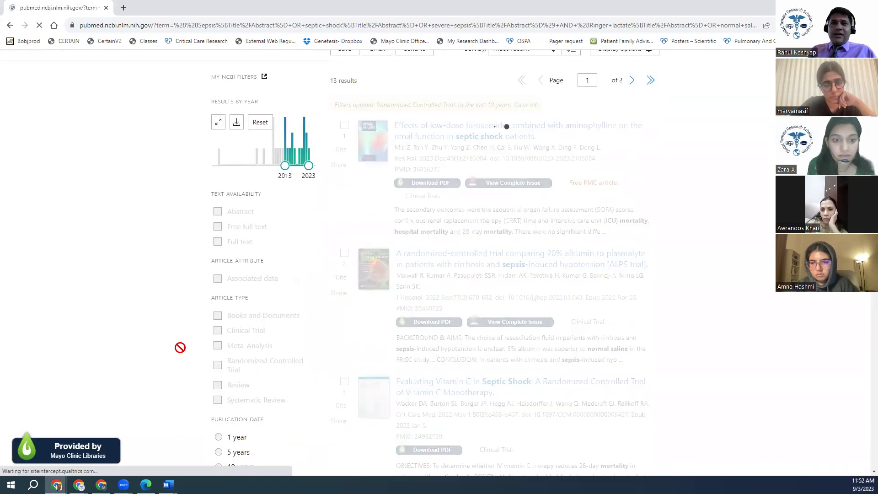
scroll(180, 350, down, 5)
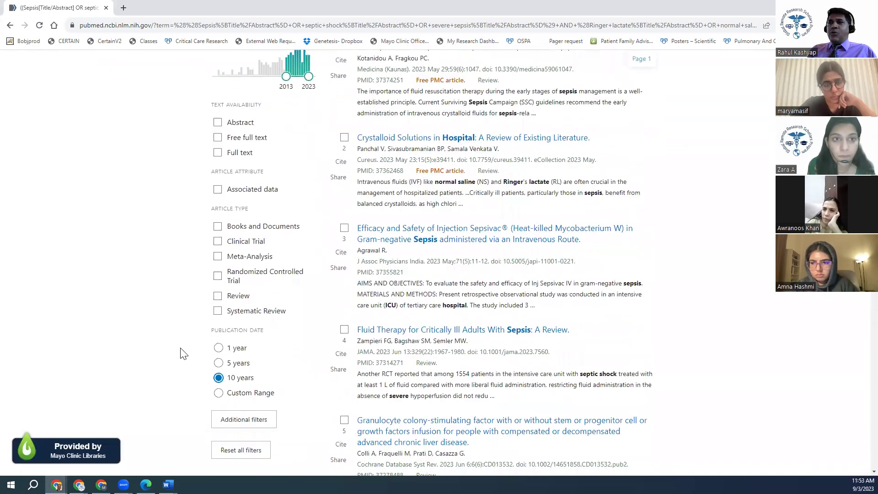
scroll(181, 325, up, 5)
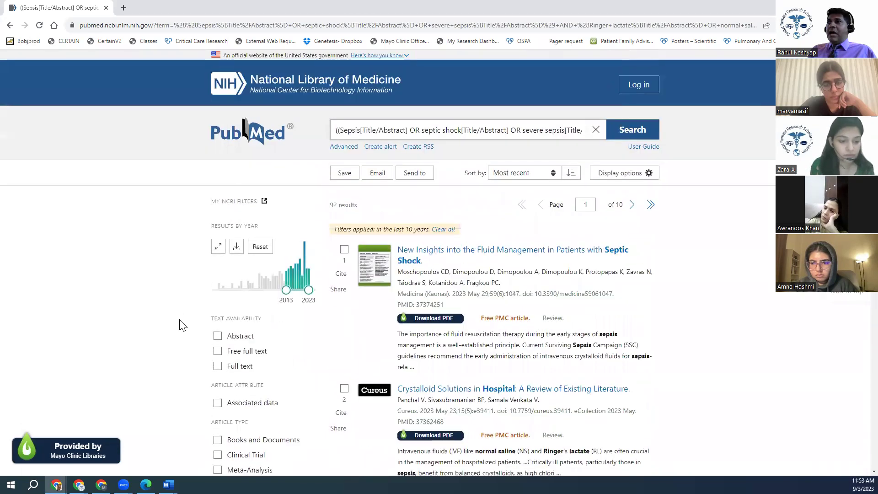
Open the fluid management in septic shock article and highlight sepsis, resuscitation and crystalloids.
click(514, 259)
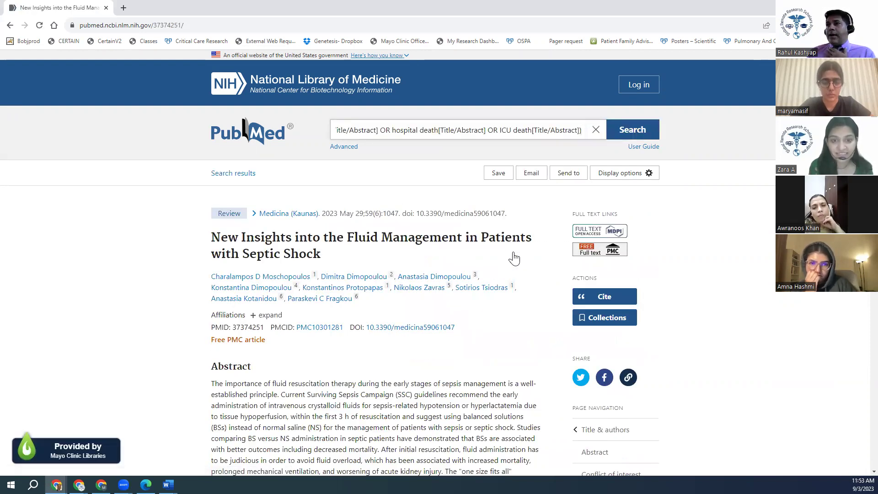
scroll(341, 316, down, 2)
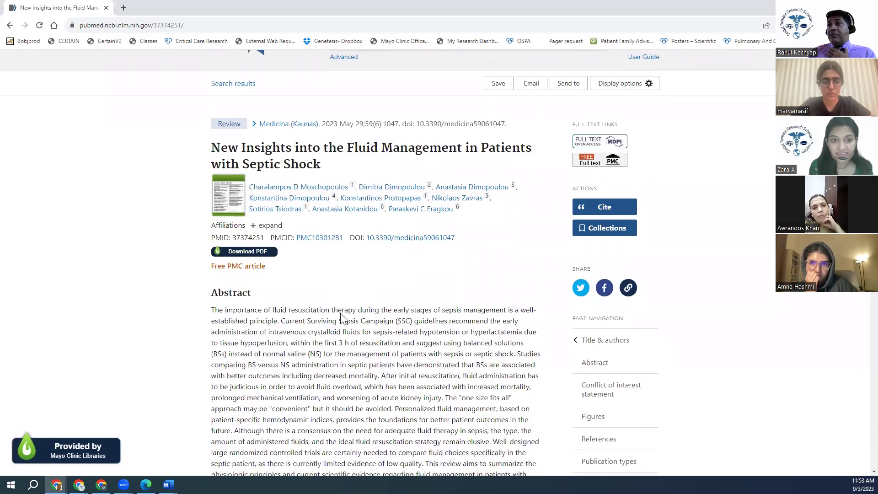
scroll(340, 317, down, 2)
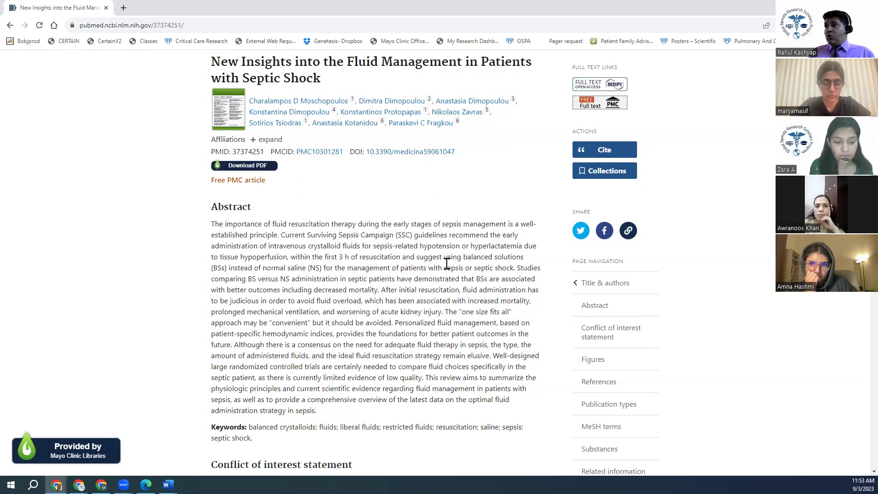
drag(445, 269, 512, 270)
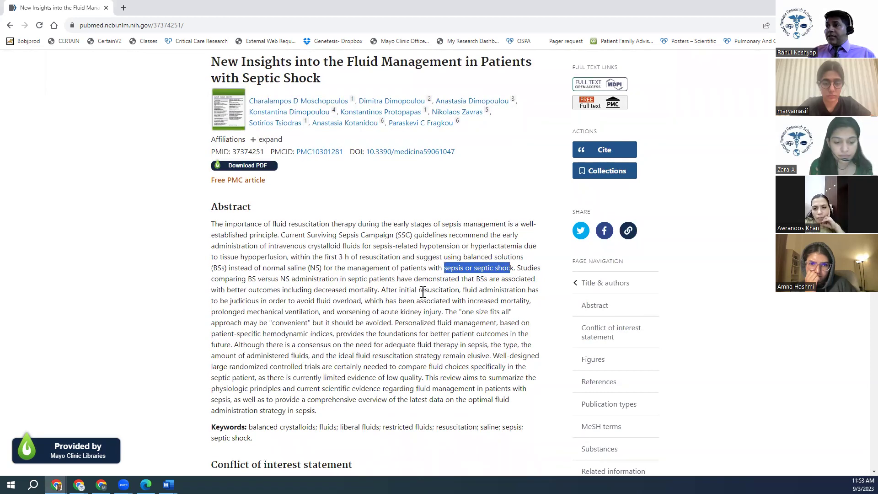
drag(418, 291, 425, 291)
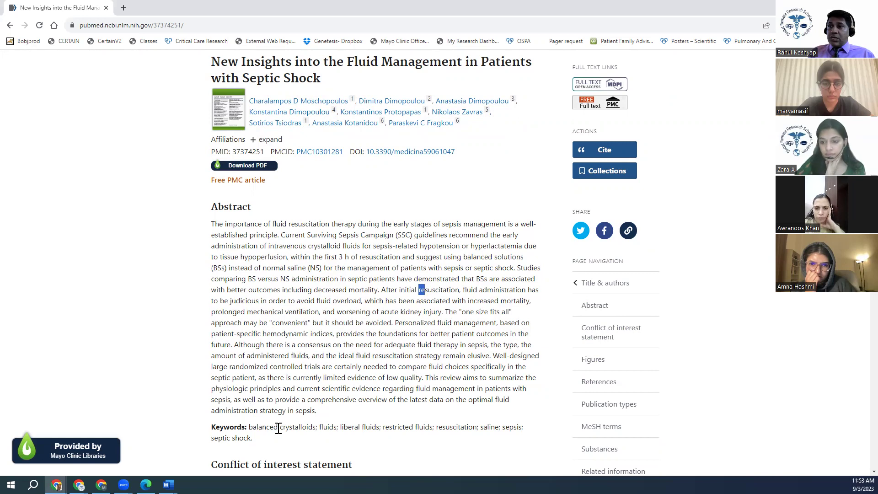
drag(279, 428, 316, 427)
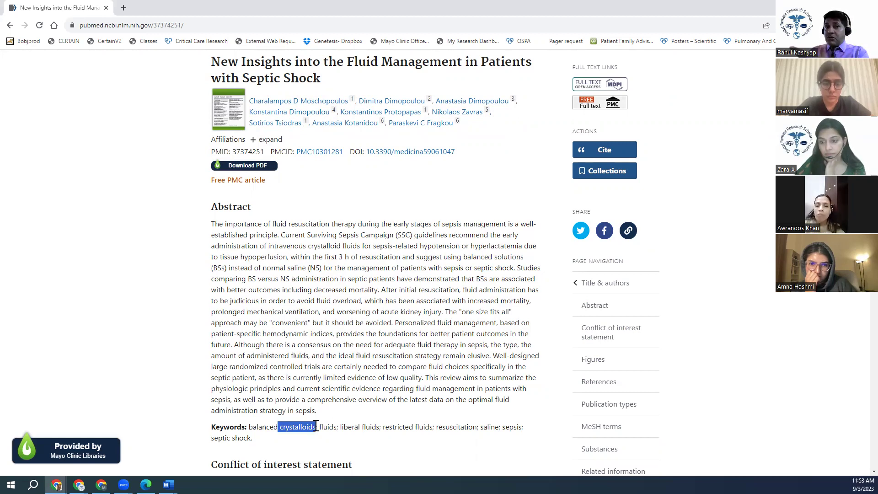
Go back to the 92-result list and scroll through page 1 of 10.
click(9, 25)
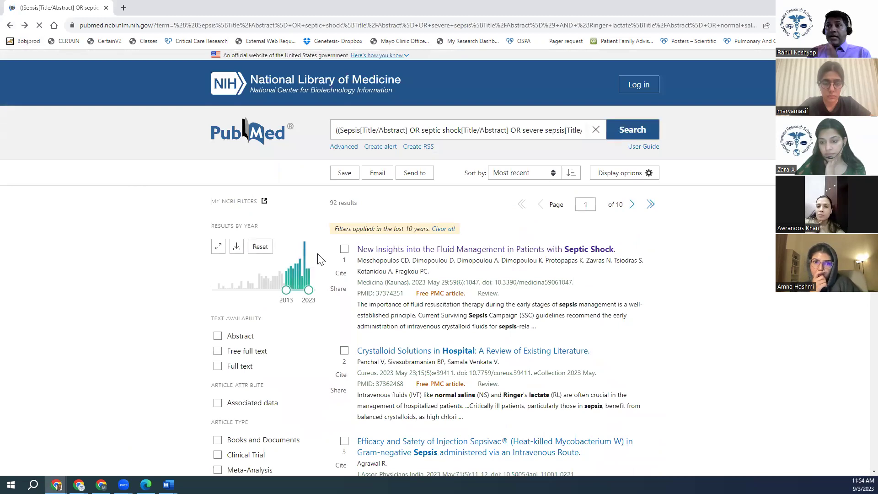
scroll(314, 255, down, 3)
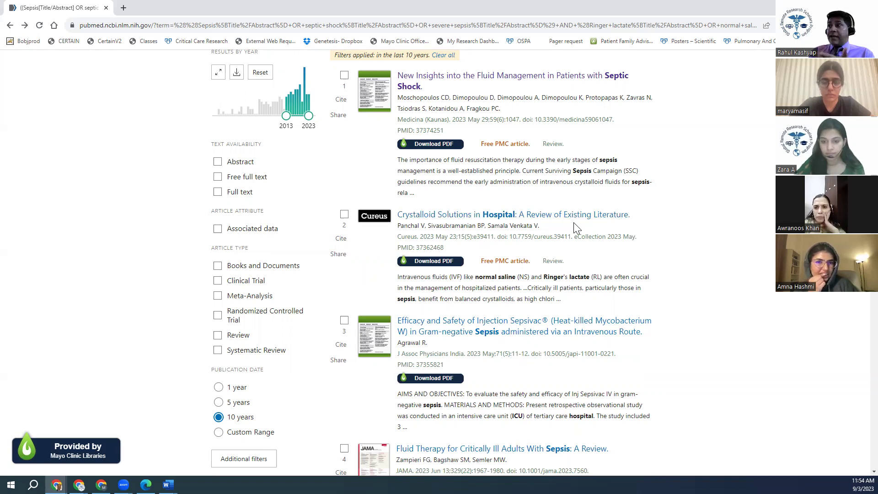
scroll(574, 228, up, 3)
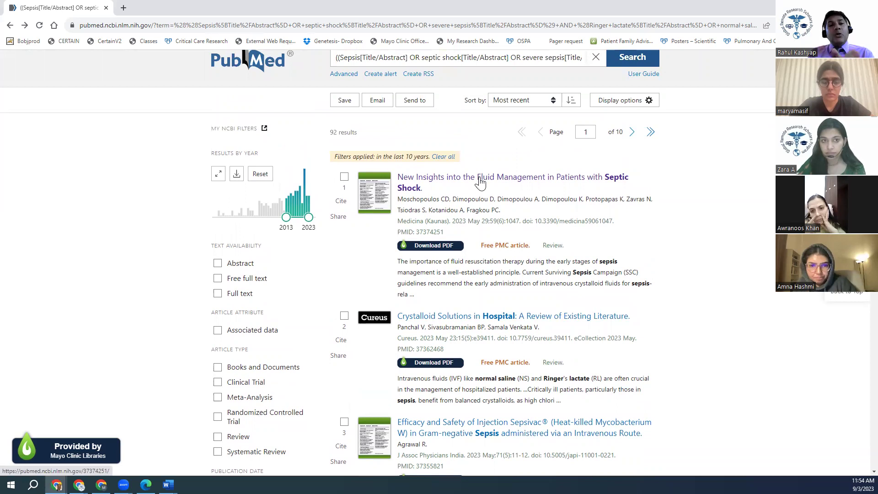
scroll(489, 242, down, 3)
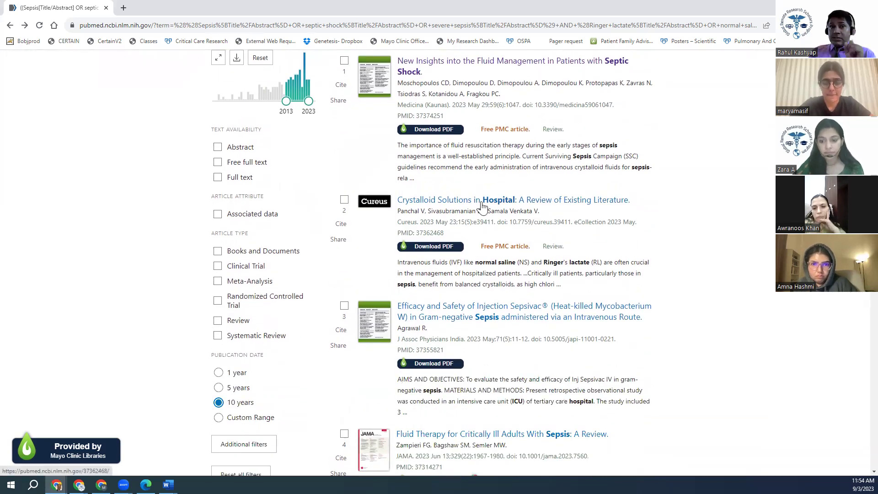
scroll(487, 275, down, 1)
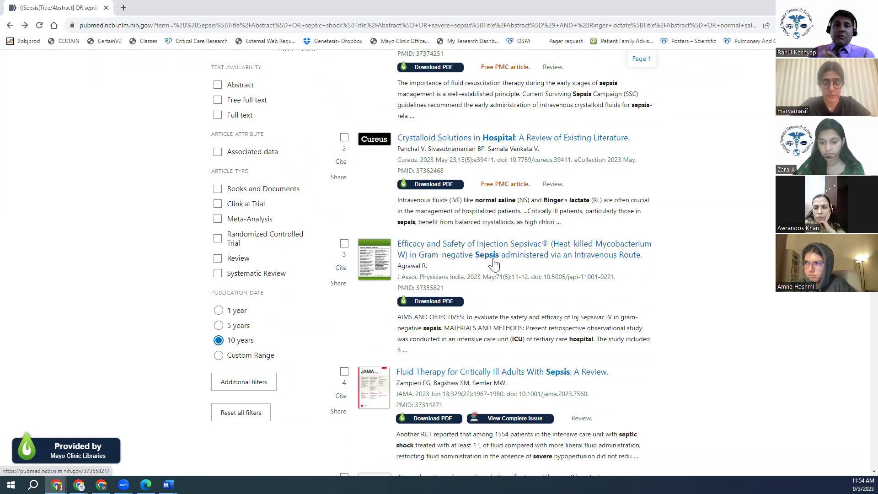
scroll(494, 264, down, 2)
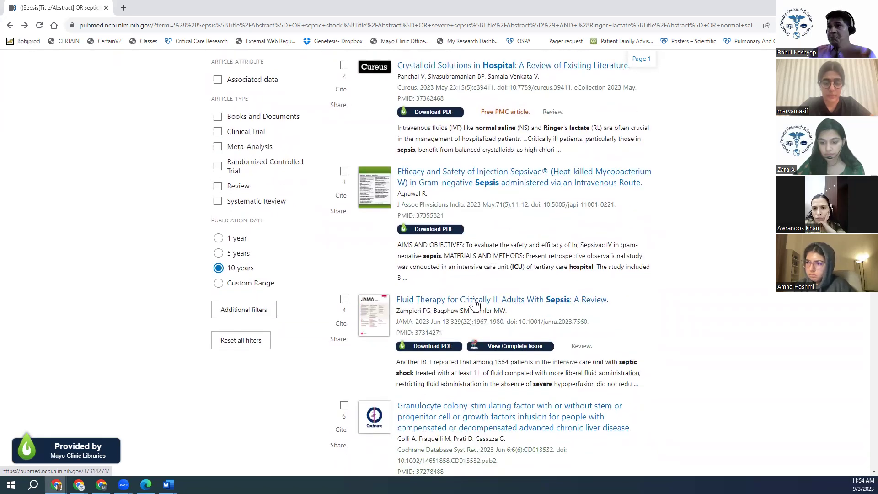
scroll(475, 303, down, 7)
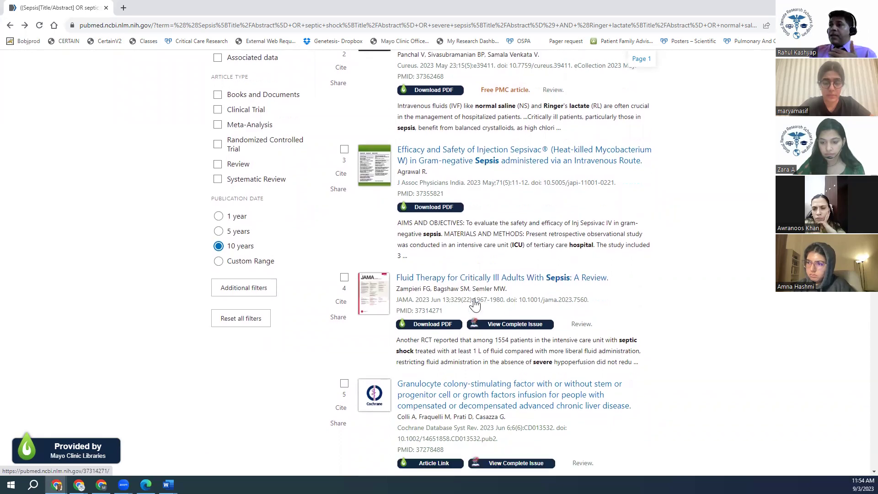
scroll(474, 298, down, 3)
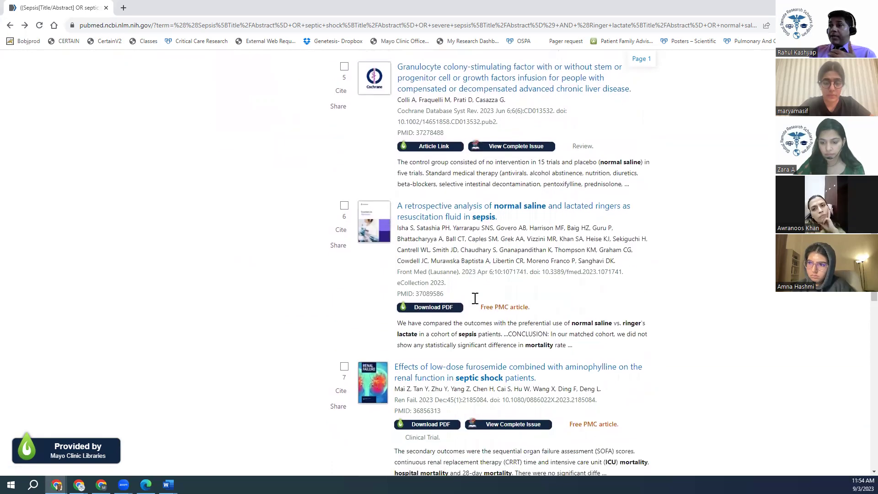
scroll(475, 300, up, 10)
Load more results and advance to page 3, beginning at result 21 on hydrocortisone, thiamine and Vitamin C.
scroll(474, 303, up, 5)
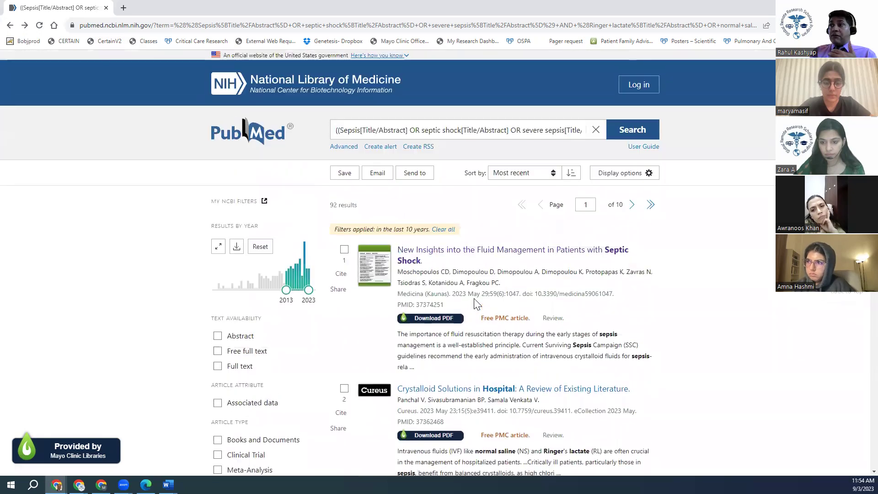
scroll(488, 240, down, 20)
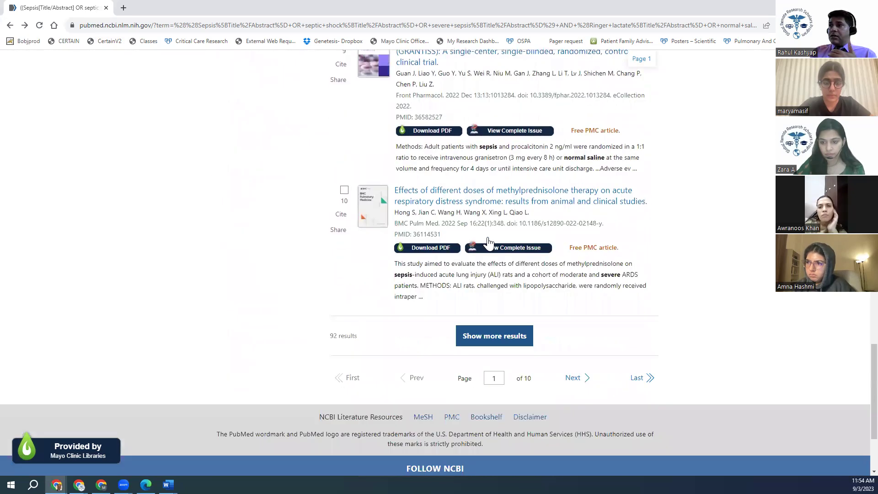
scroll(365, 177, up, 1)
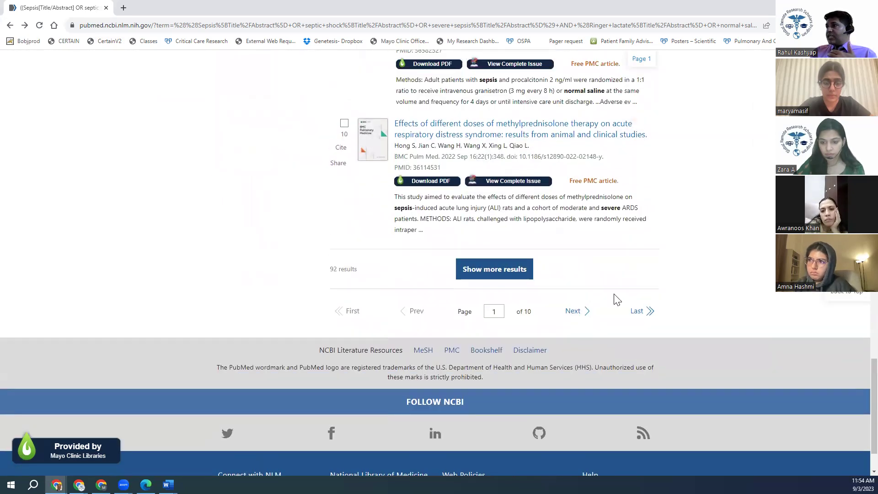
click(503, 271)
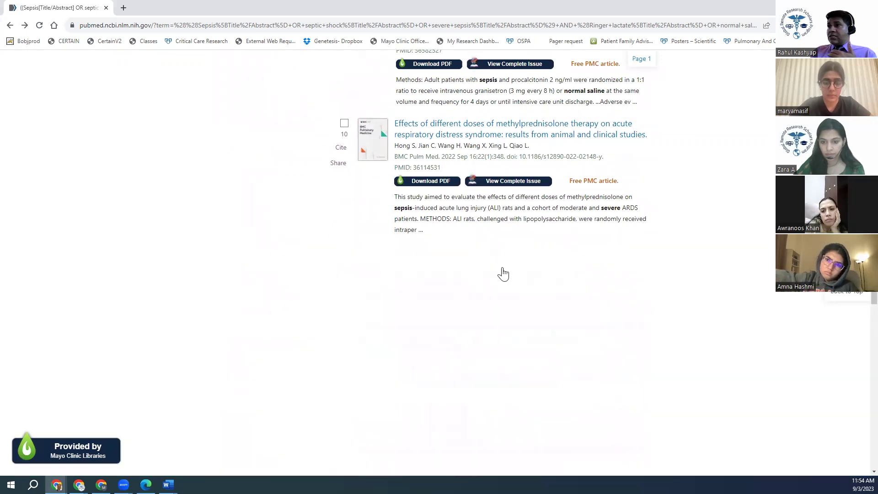
scroll(503, 272, down, 20)
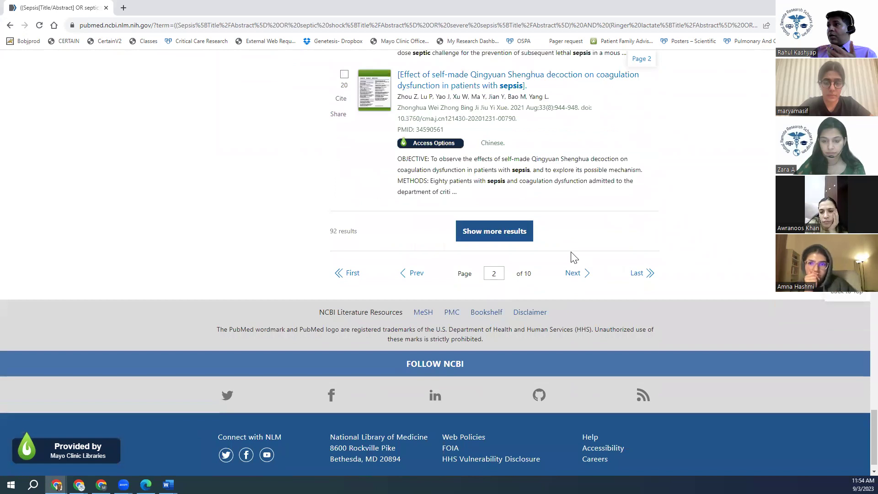
click(572, 274)
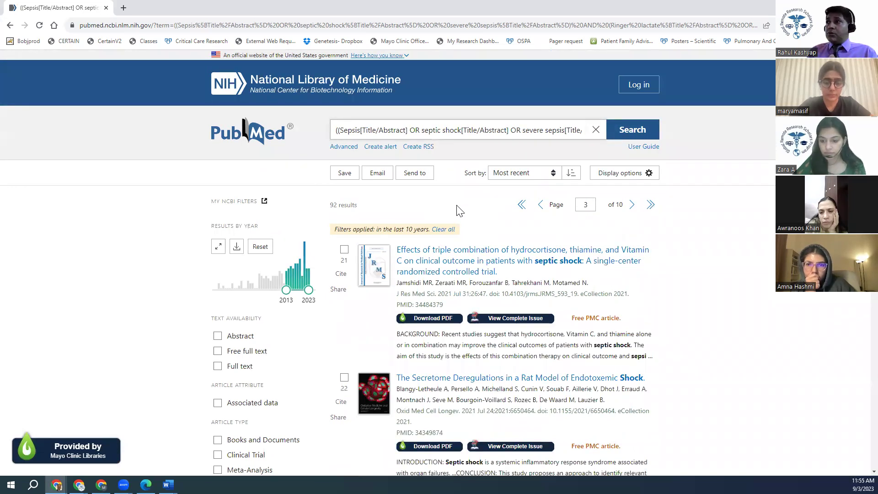
Open the Advanced Search Builder to see search #10 with 92 results in the history.
click(344, 146)
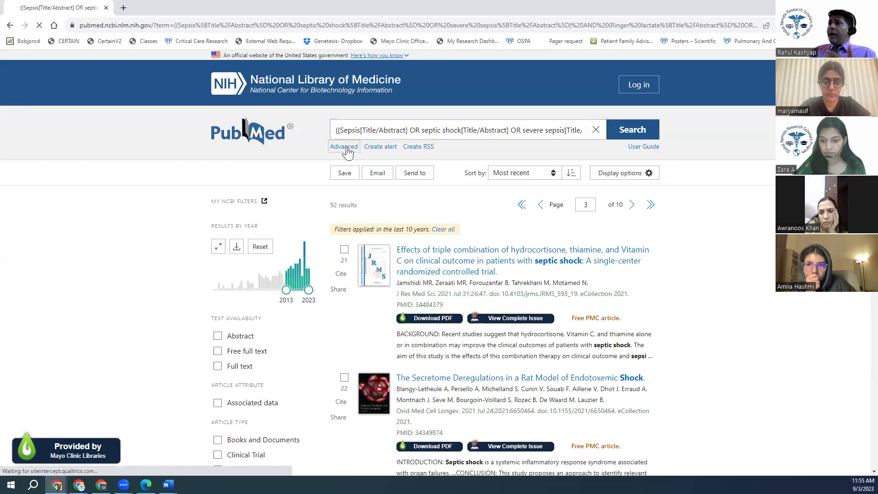